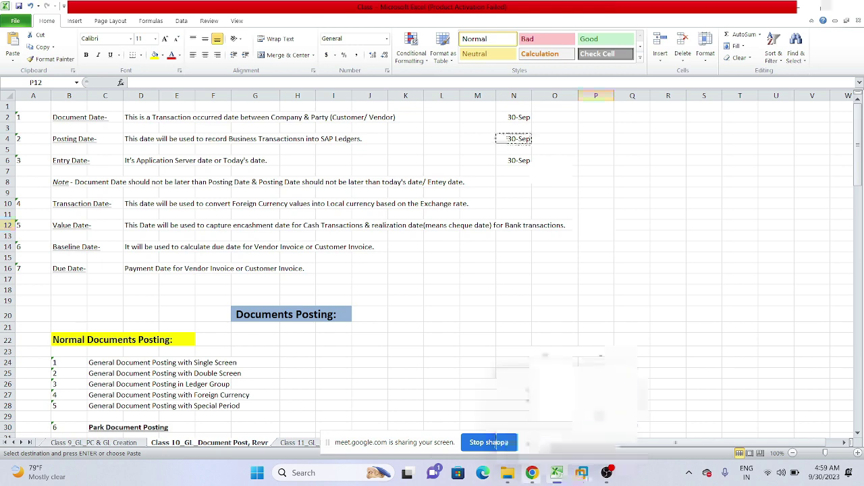
# - Switch to the SAP virtual machine and examine the translation date in the G/L document's details
pyautogui.click(581, 472)
pyautogui.click(101, 186)
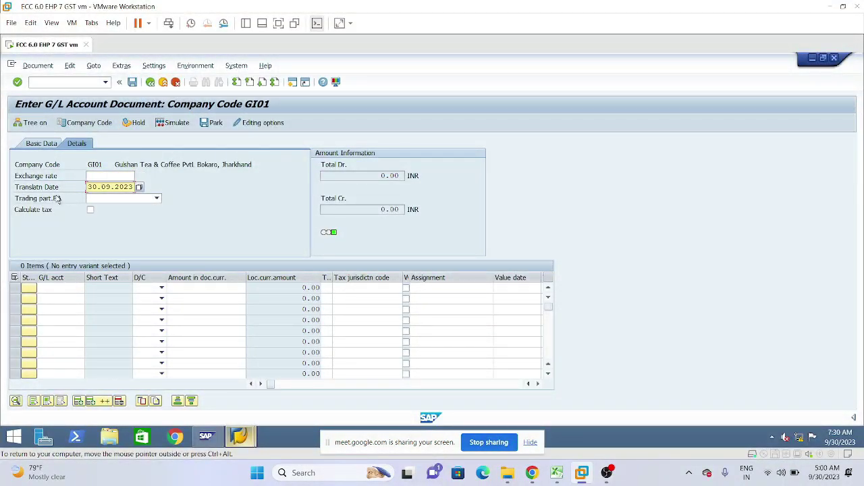
pyautogui.doubleClick(111, 187)
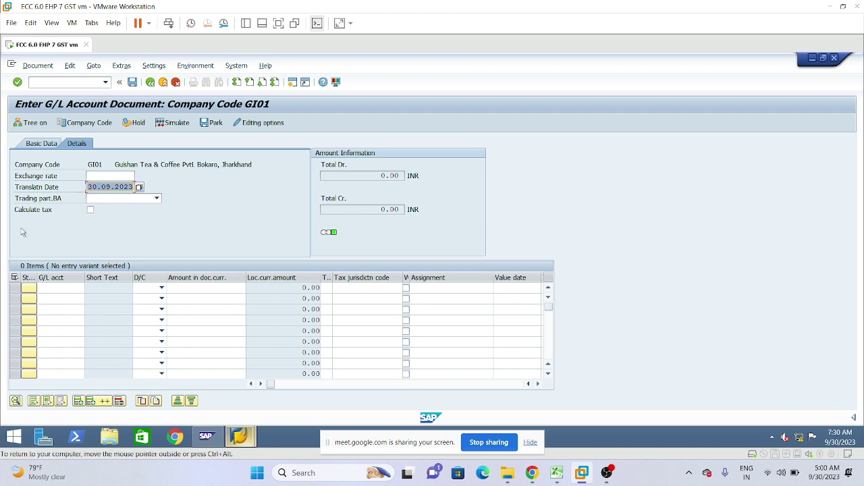
pyautogui.click(88, 187)
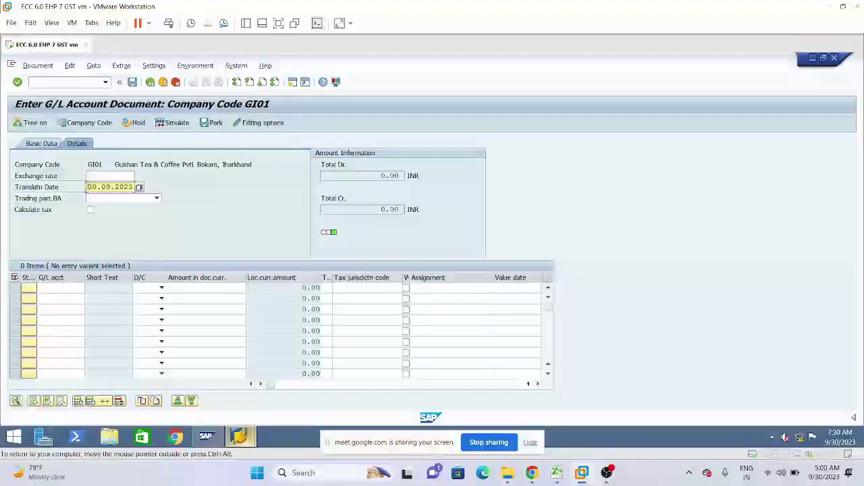
pyautogui.moveTo(89, 187); pyautogui.dragTo(194, 179)
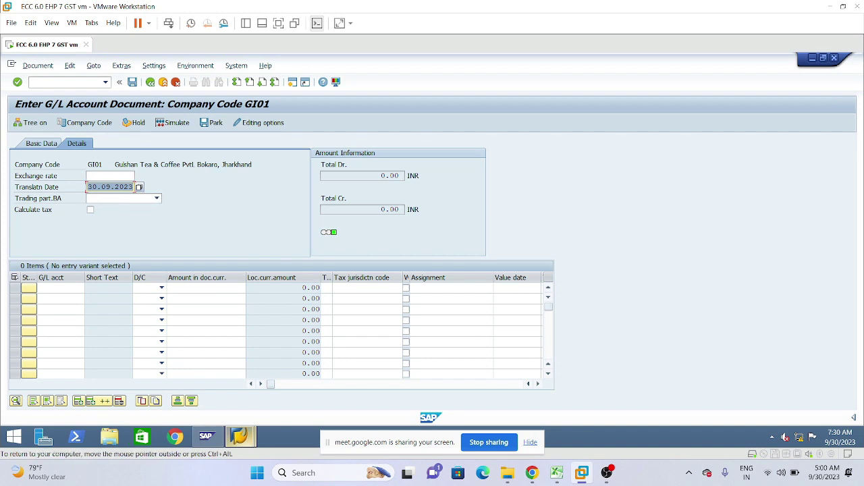
# - Check the G/L document's basic data and set its translation date to 29.09.2023
pyautogui.click(42, 144)
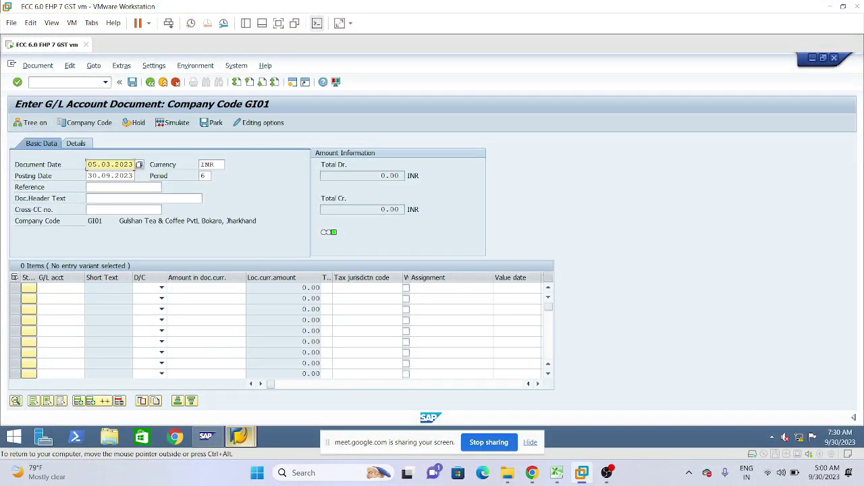
pyautogui.click(76, 143)
pyautogui.press('Tab')
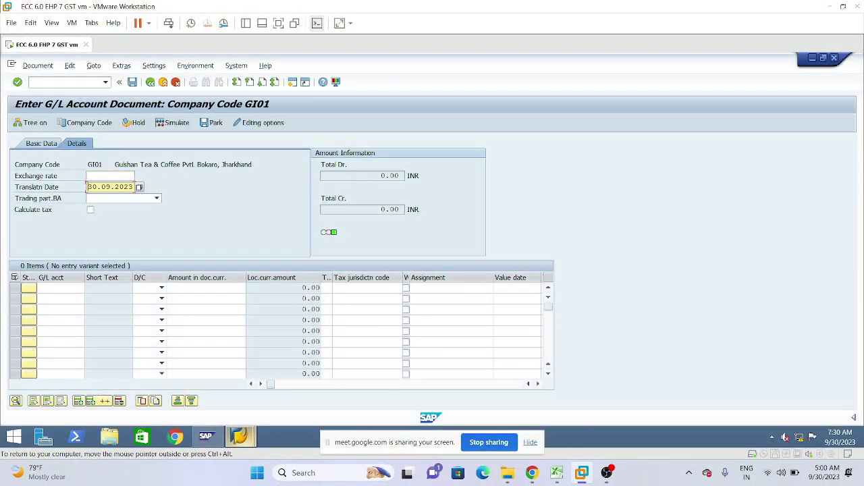
pyautogui.click(116, 176)
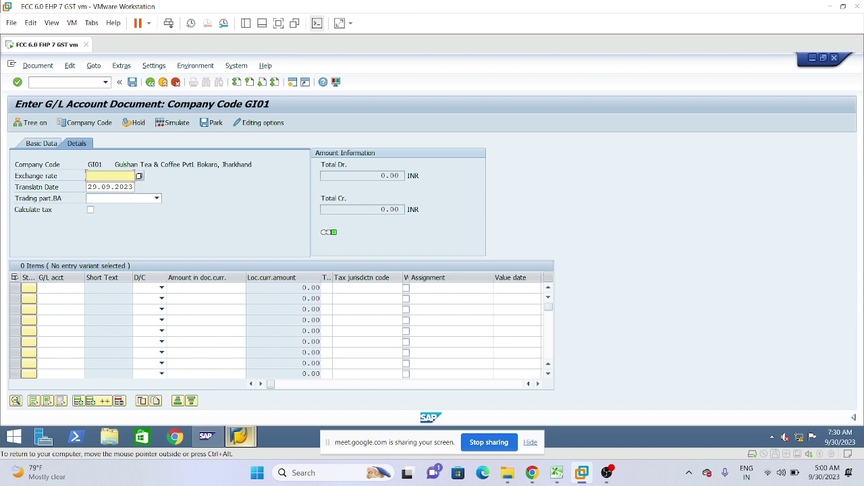
pyautogui.click(89, 189)
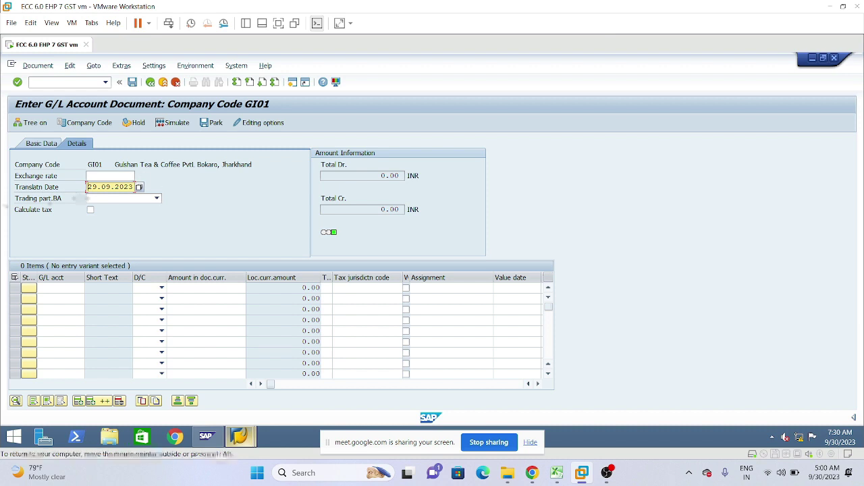
pyautogui.click(110, 175)
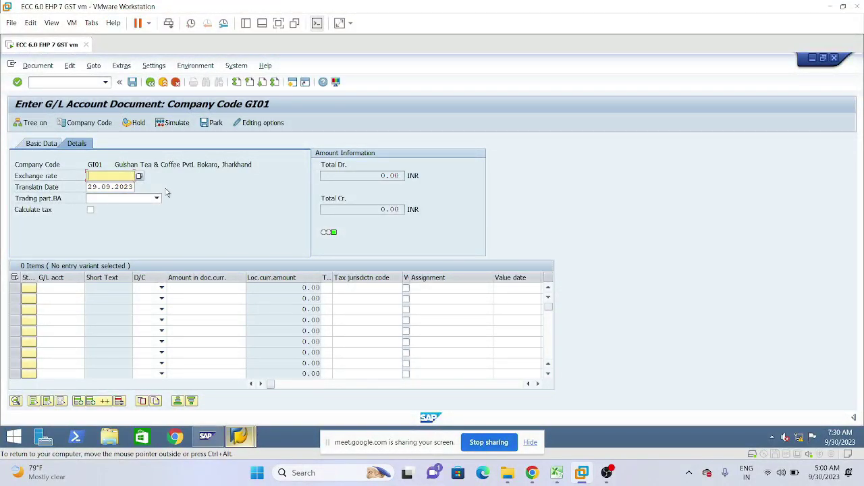
pyautogui.click(48, 147)
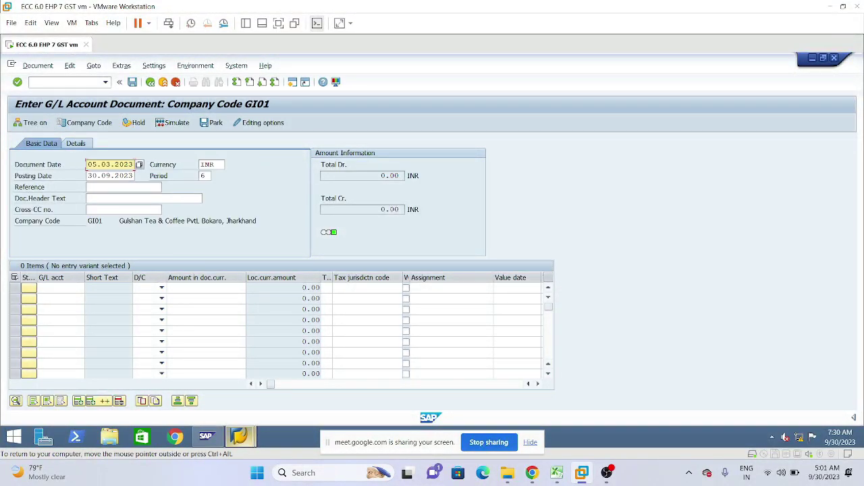
# - Switch to the Excel notes and review the Value Date and Baseline Date definitions
pyautogui.moveTo(525, 471)
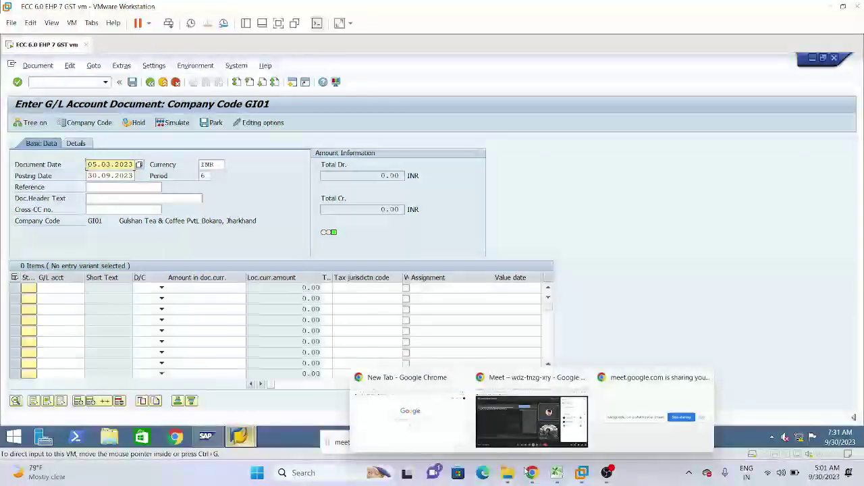
pyautogui.click(556, 473)
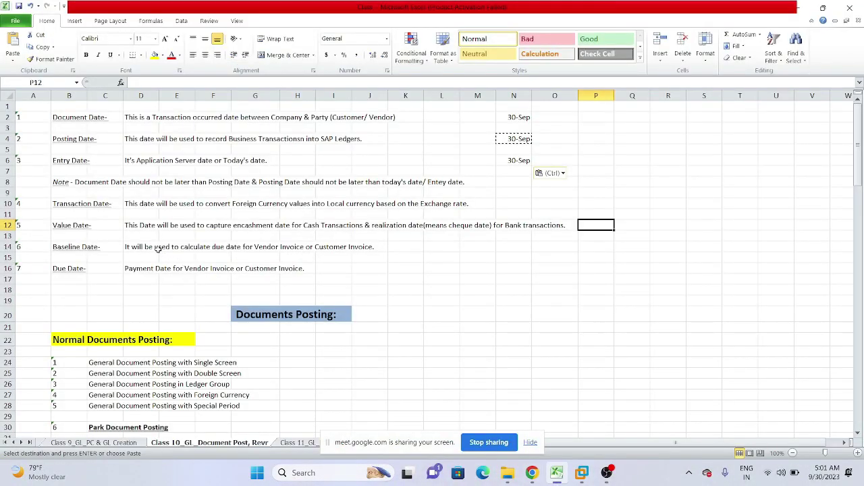
pyautogui.scroll(-1, 158, 249)
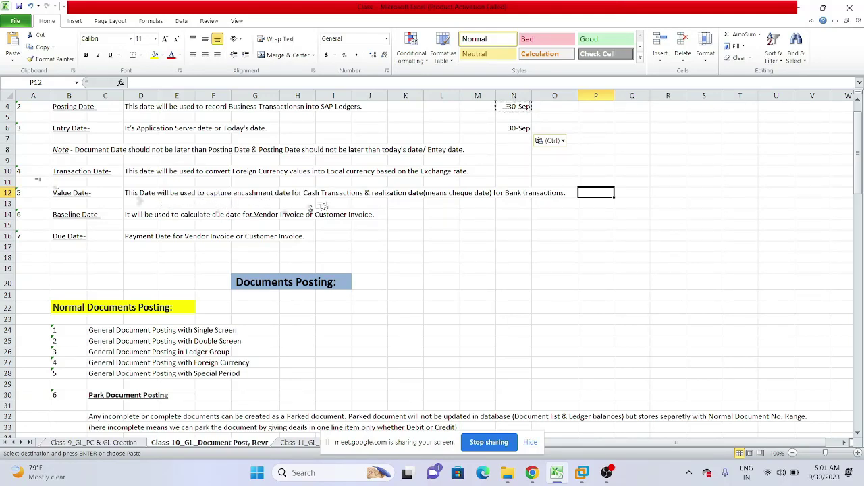
pyautogui.click(38, 190)
pyautogui.moveTo(38, 189); pyautogui.dragTo(122, 203)
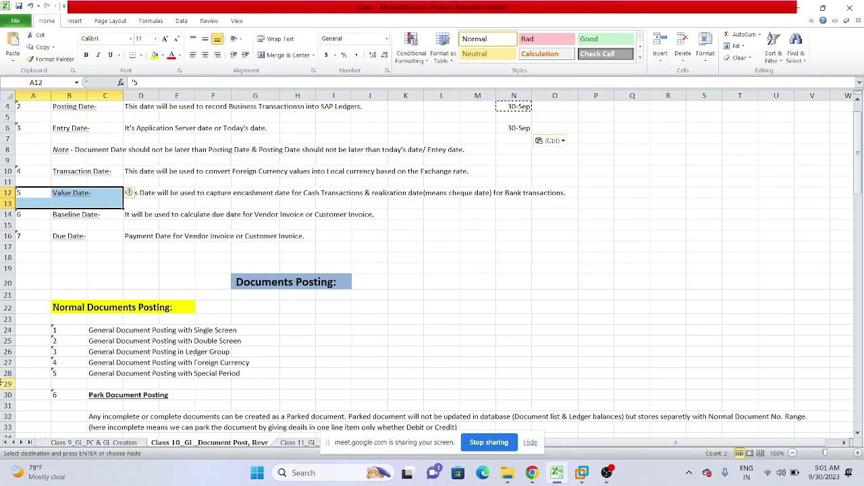
pyautogui.click(72, 225)
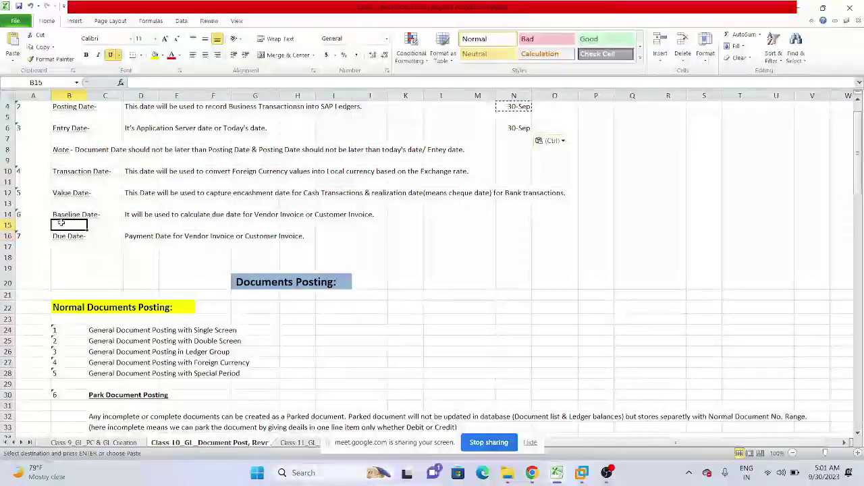
pyautogui.click(67, 203)
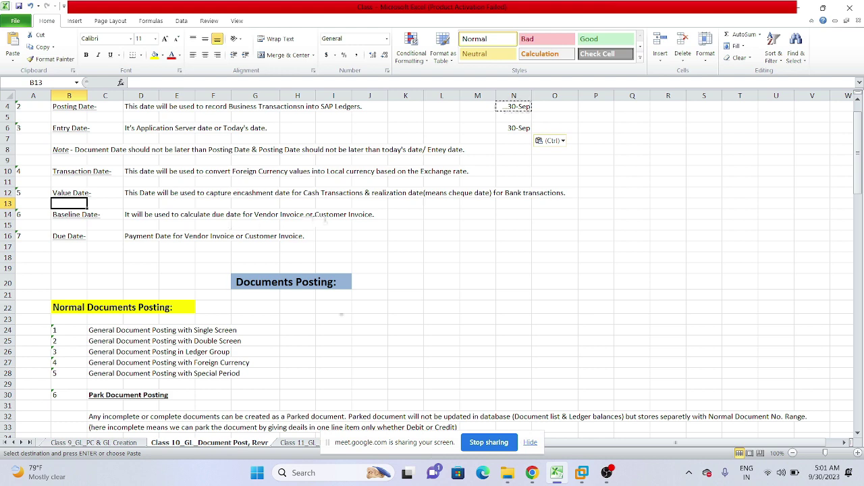
# - Switch back to SAP and start the vendor invoice transaction with /nfb60
pyautogui.click(583, 475)
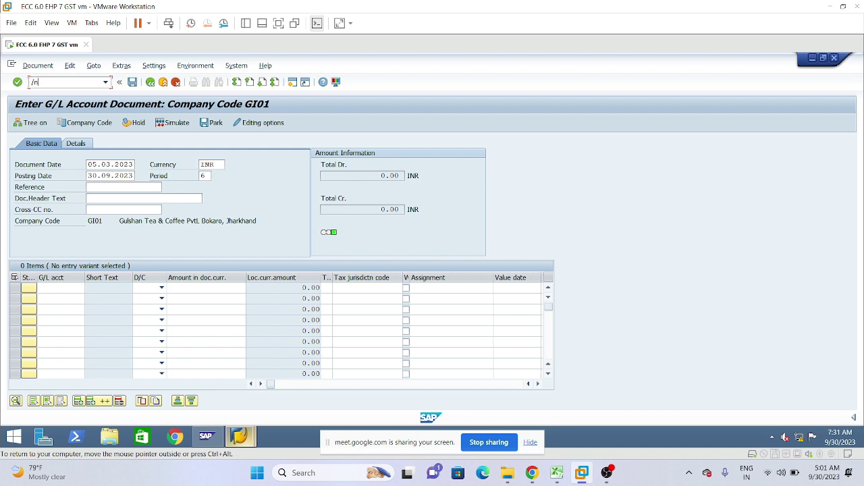
pyautogui.click(45, 82)
pyautogui.write('/nfb60')
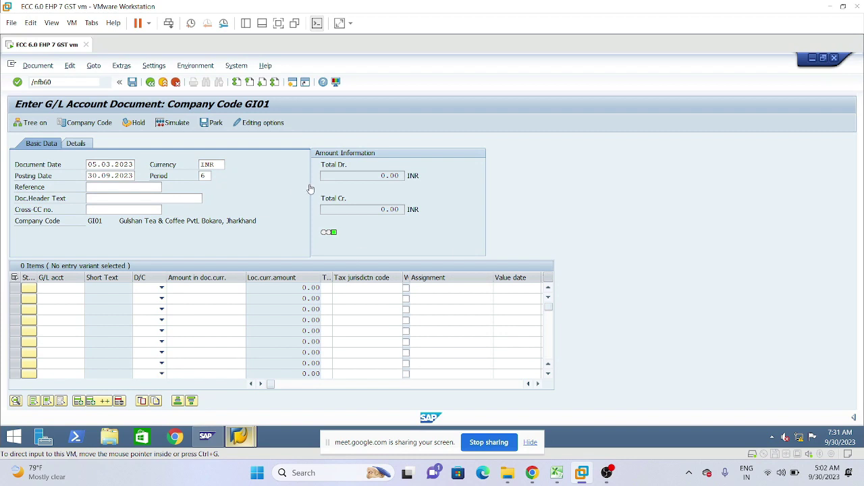
pyautogui.press('Return')
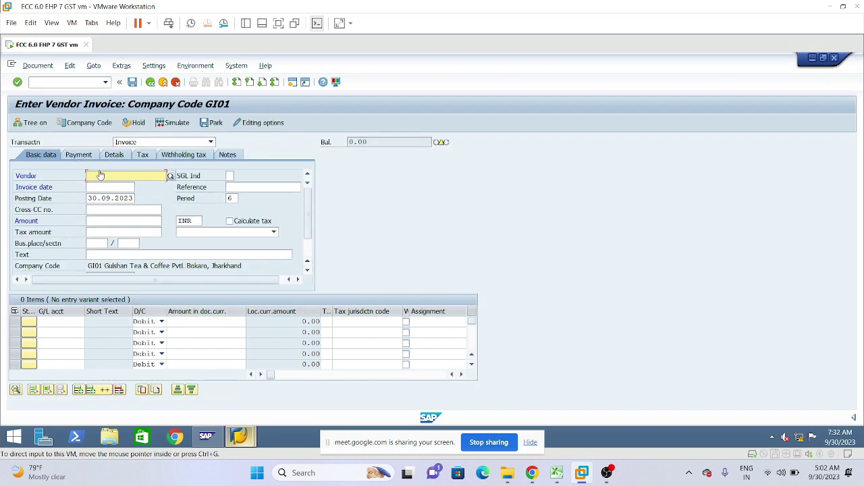
# - Enter the vendor account number and the invoice date 24.09.2023 in the invoice's basic data
pyautogui.click(84, 157)
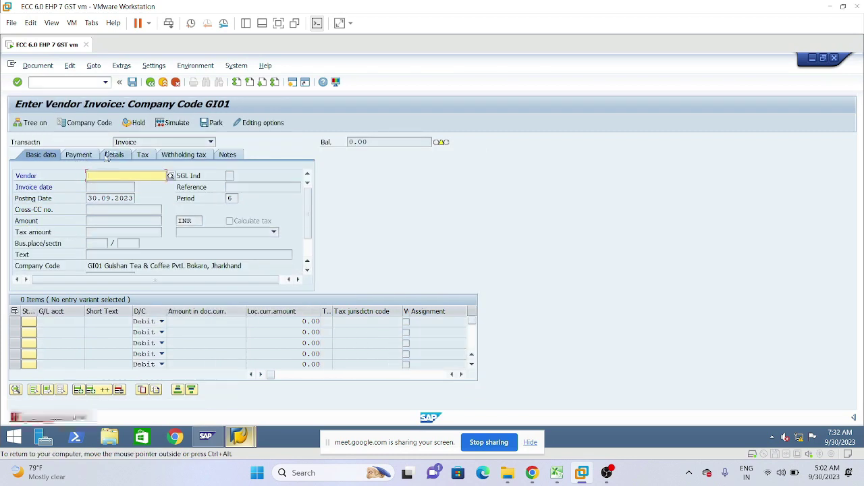
pyautogui.click(108, 176)
pyautogui.click(108, 187)
pyautogui.press('Return')
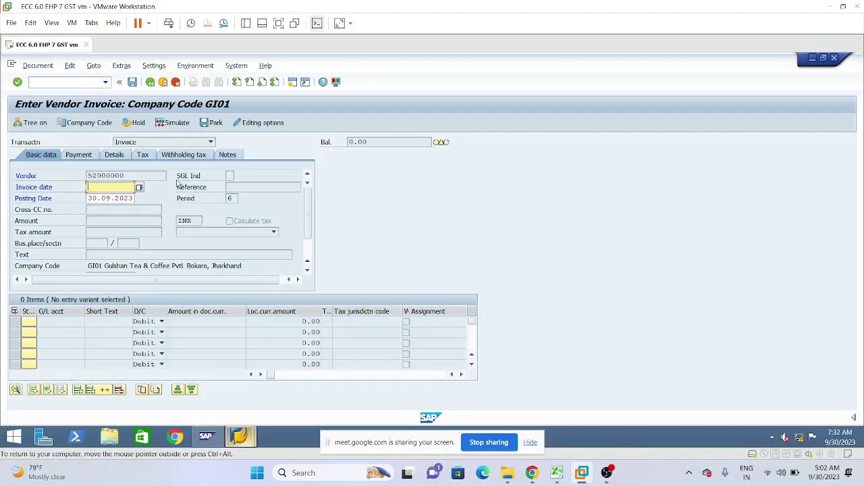
pyautogui.click(105, 198)
pyautogui.press('Return')
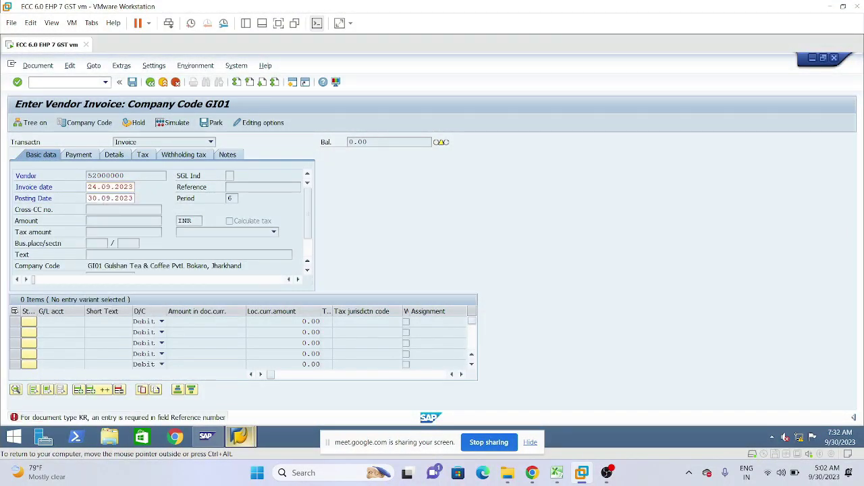
# - Enter KR1f as the vendor invoice's reference
pyautogui.click(256, 209)
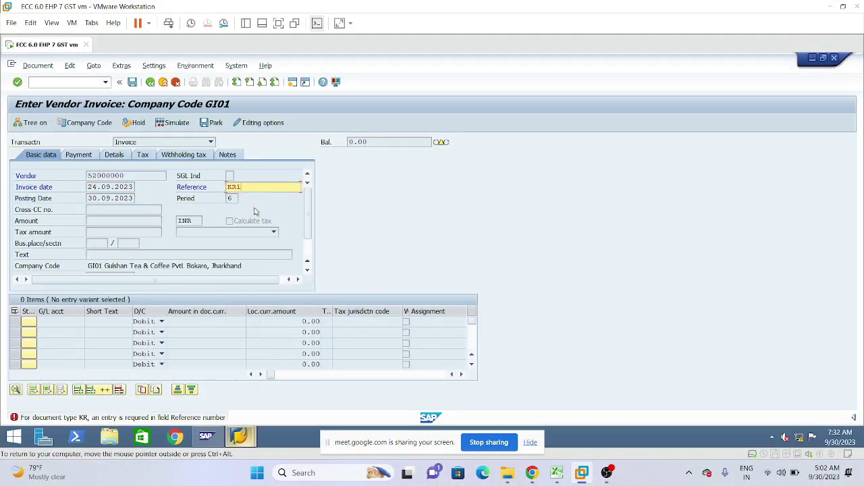
pyautogui.write('f')
pyautogui.press('Return')
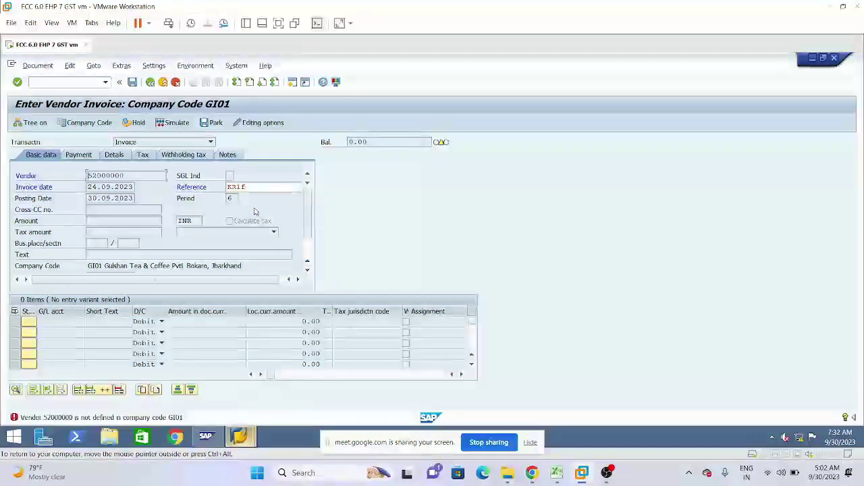
# - Replace the vendor with the second account suggested in the entry history and acknowledge the down payment information
pyautogui.click(129, 186)
pyautogui.moveTo(127, 175); pyautogui.dragTo(87, 176)
pyautogui.press('BackSpace')
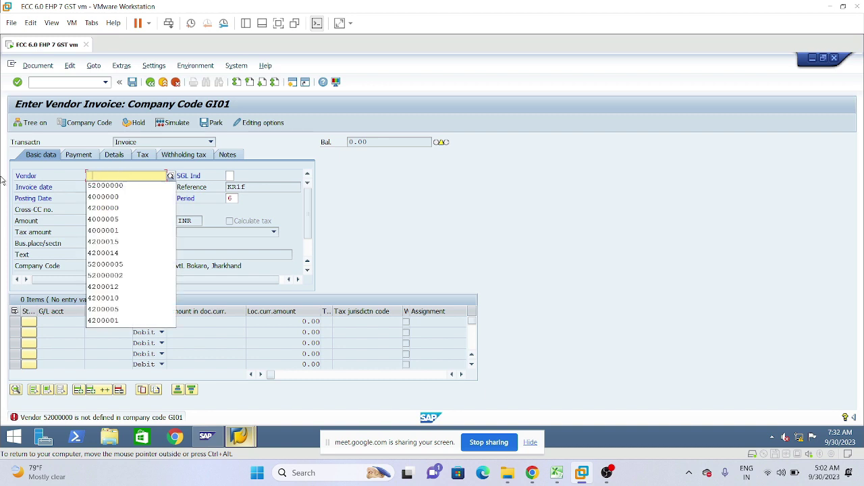
pyautogui.click(102, 198)
pyautogui.press('Return')
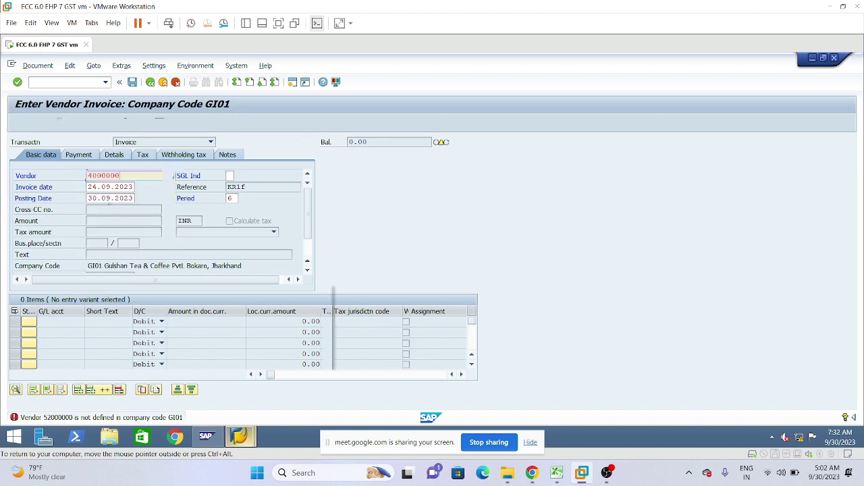
pyautogui.click(308, 363)
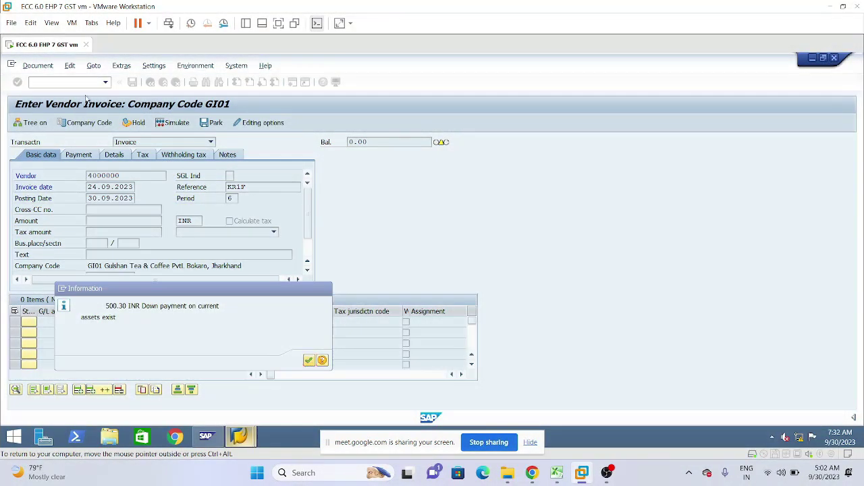
# - Compare the invoice's payment dates with the Baseline Date and Due Date notes in Excel, then return to SAP
pyautogui.click(78, 156)
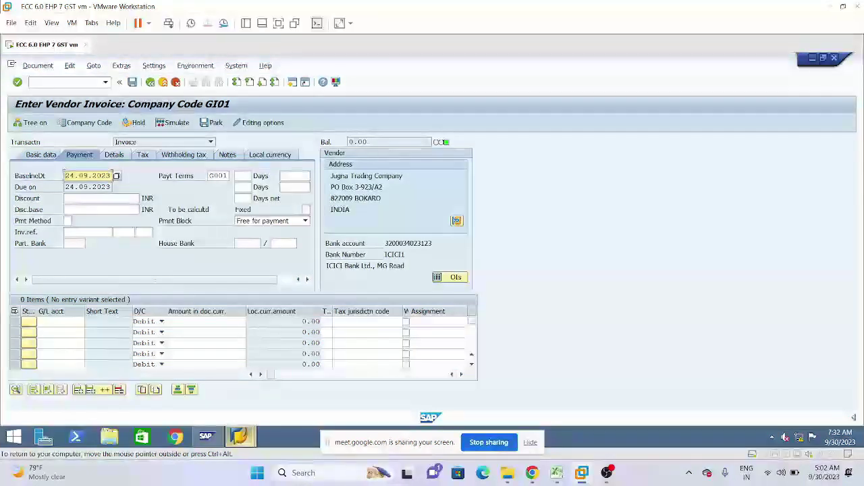
pyautogui.click(557, 476)
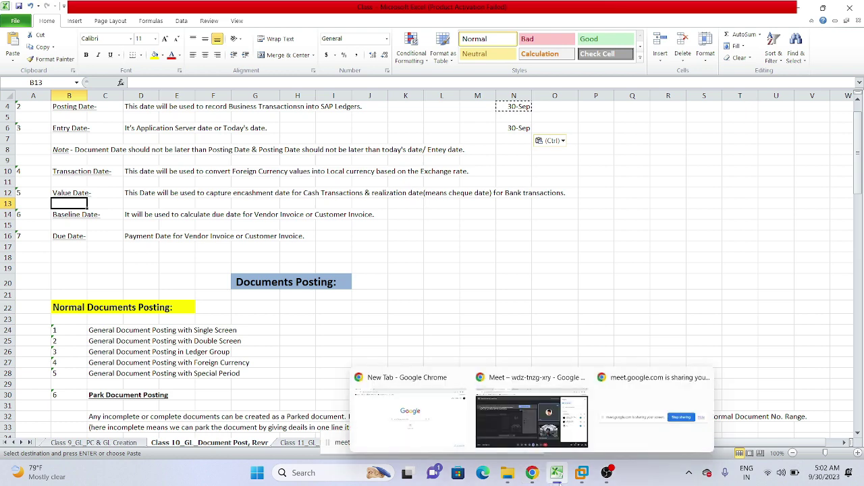
pyautogui.moveTo(581, 472)
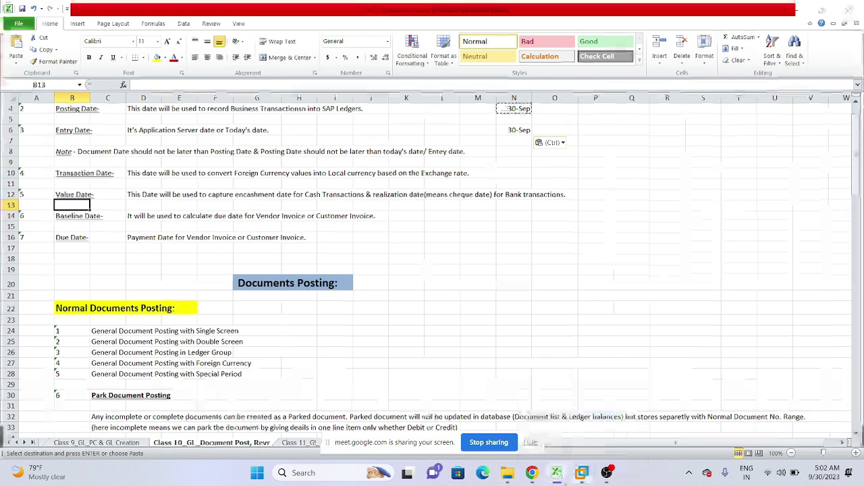
pyautogui.click(581, 473)
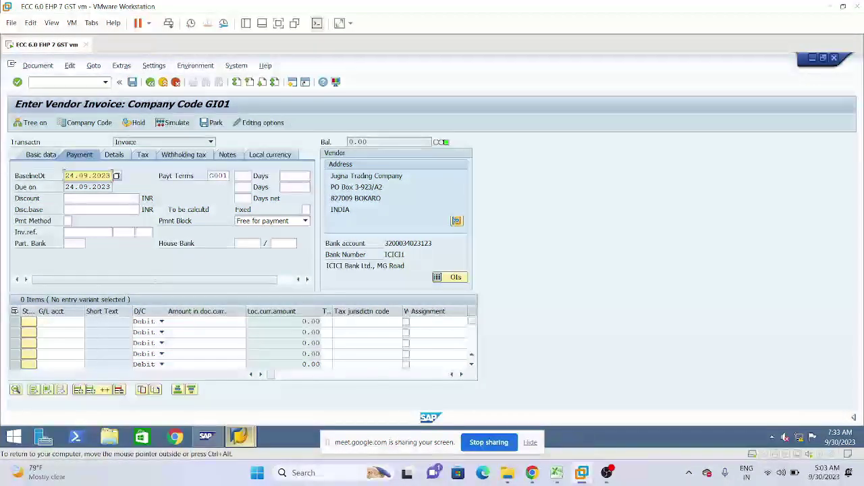
# - Set the vendor invoice's payment terms to G030 and update the due date
pyautogui.moveTo(208, 176); pyautogui.dragTo(228, 176)
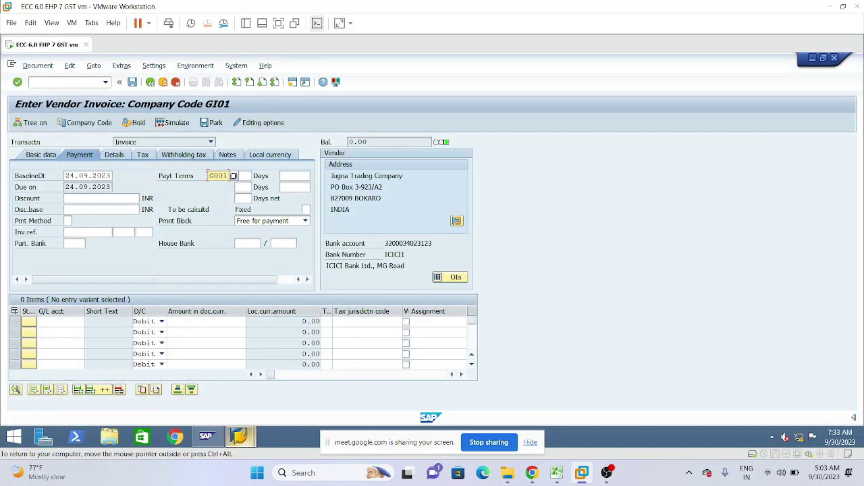
pyautogui.press('BackSpace')
pyautogui.write('030')
pyautogui.press('Return')
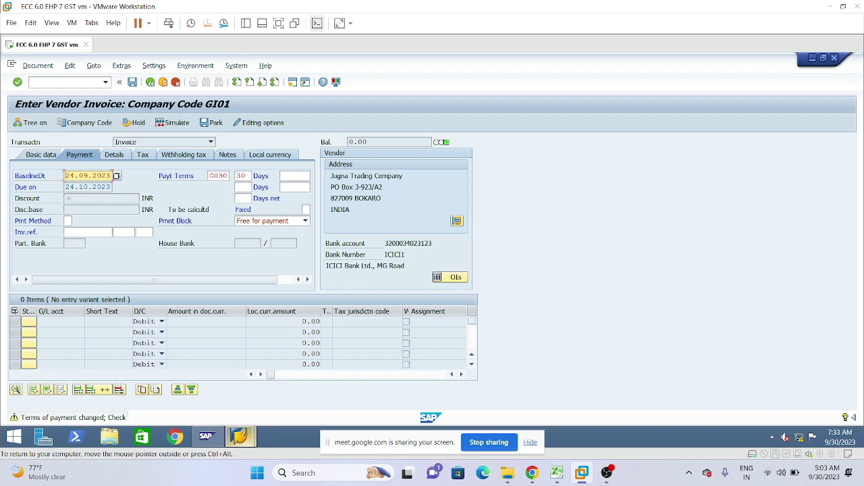
# - Change the vendor invoice's payment terms to G060
pyautogui.doubleClick(217, 176)
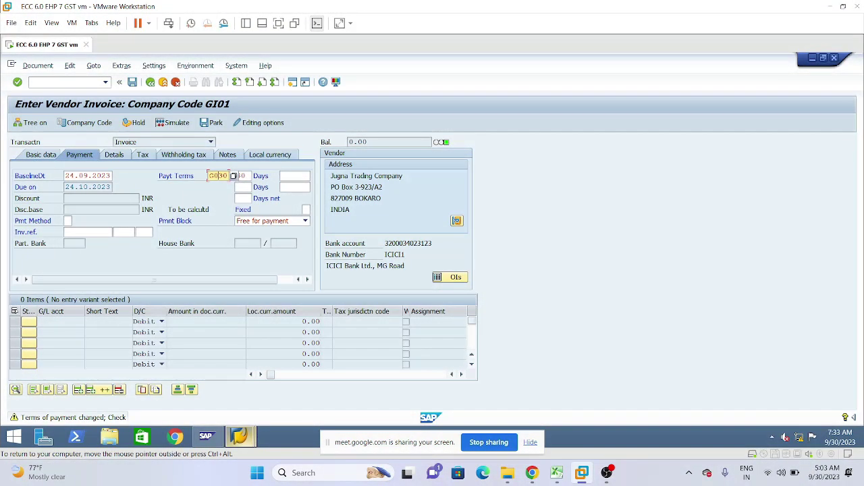
pyautogui.write('8')
pyautogui.press('Return')
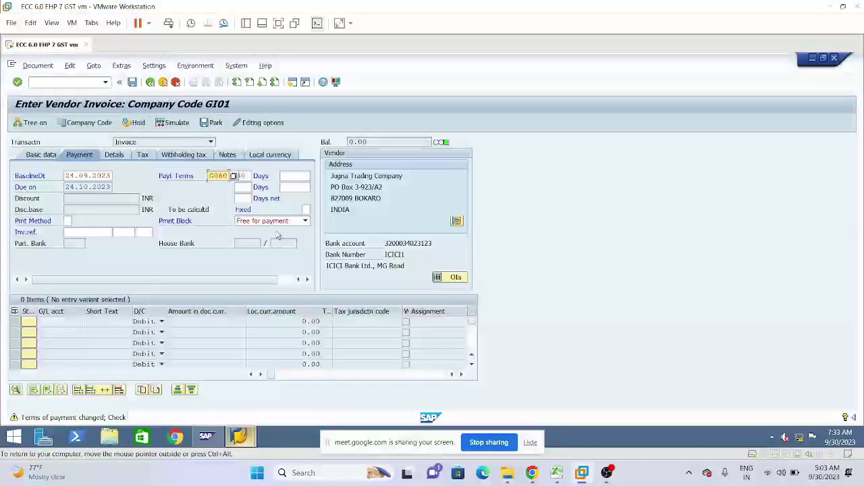
# - Update the vendor invoice's due date for payment terms G060 and check it against the payment terms
pyautogui.press('Return')
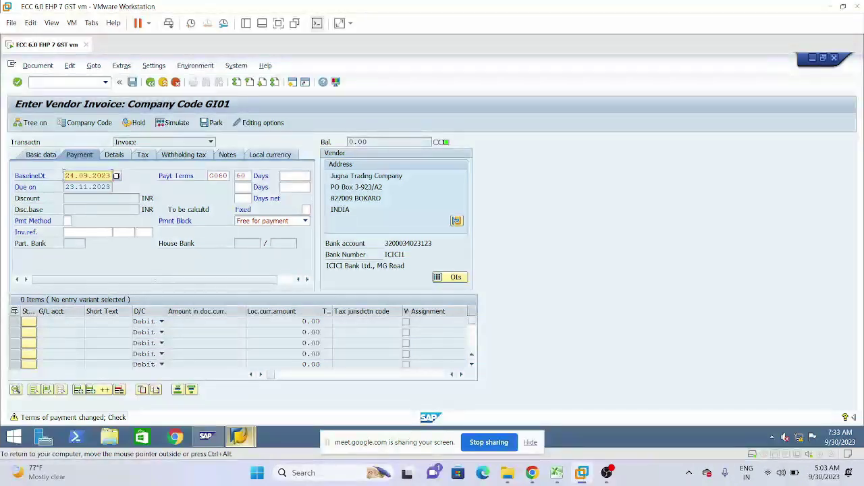
pyautogui.moveTo(111, 187); pyautogui.dragTo(79, 187)
pyautogui.click(83, 188)
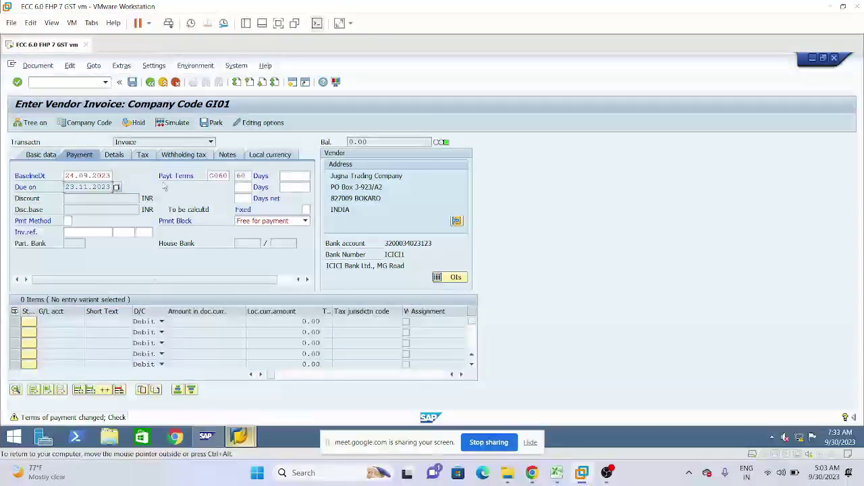
pyautogui.click(218, 175)
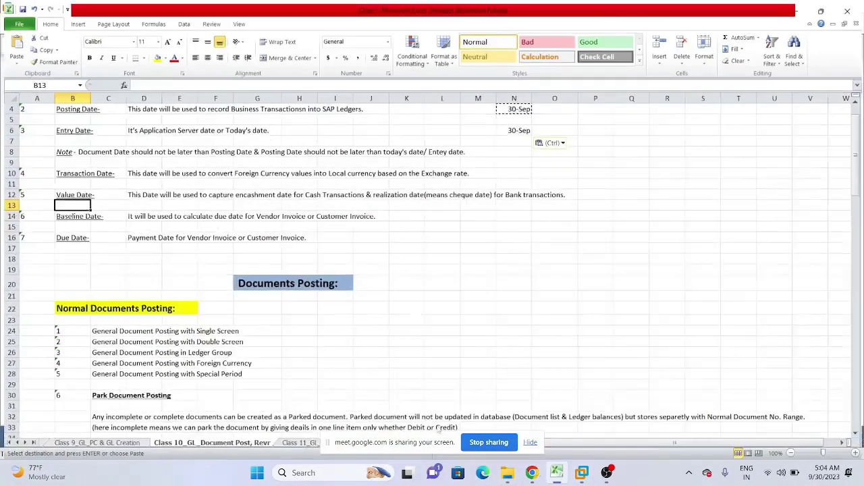
# - Review the Due Date note in Excel, then return to SAP to check the invoice's due date and show its basic data
pyautogui.click(556, 473)
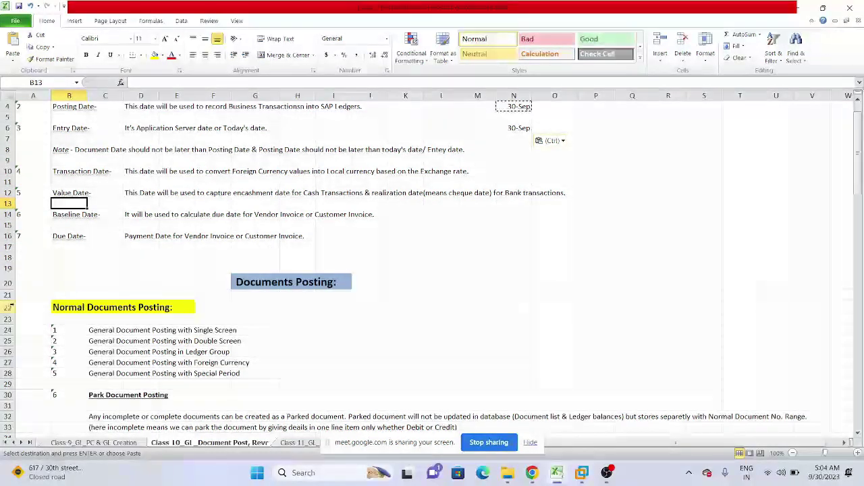
pyautogui.click(76, 247)
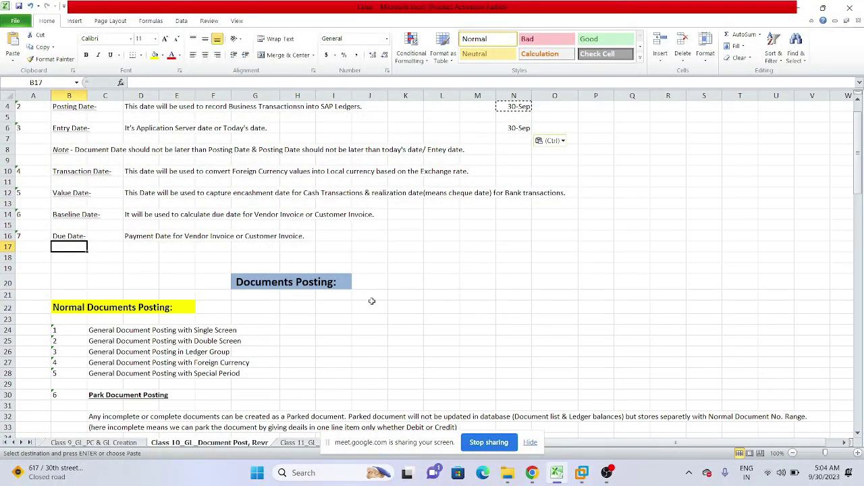
pyautogui.click(581, 472)
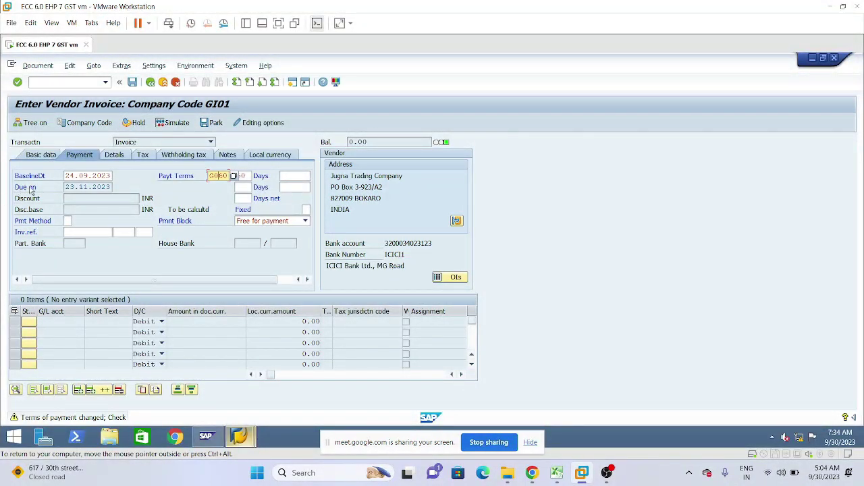
pyautogui.click(92, 187)
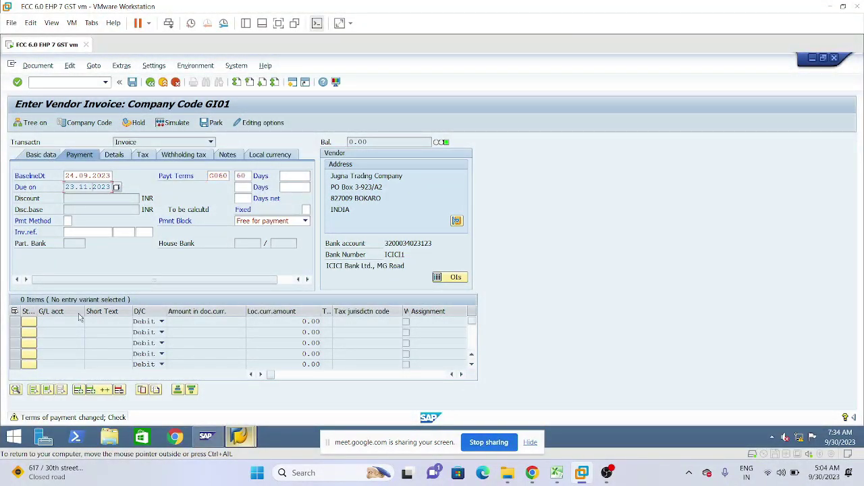
pyautogui.click(49, 156)
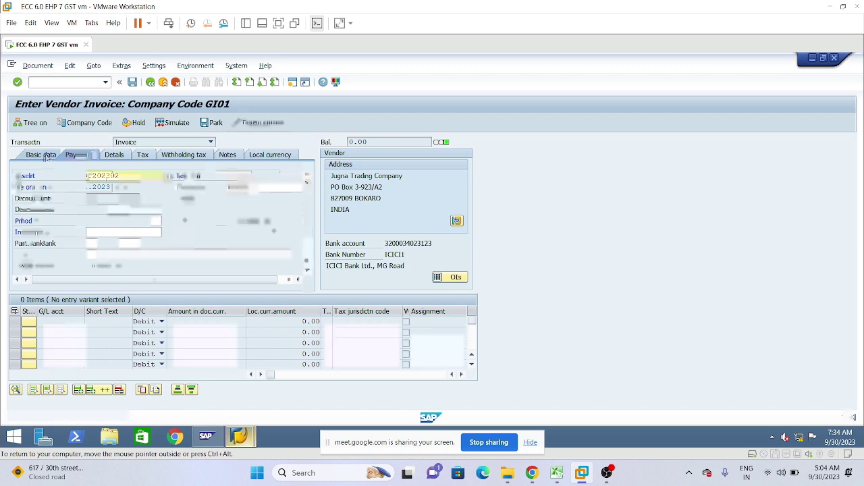